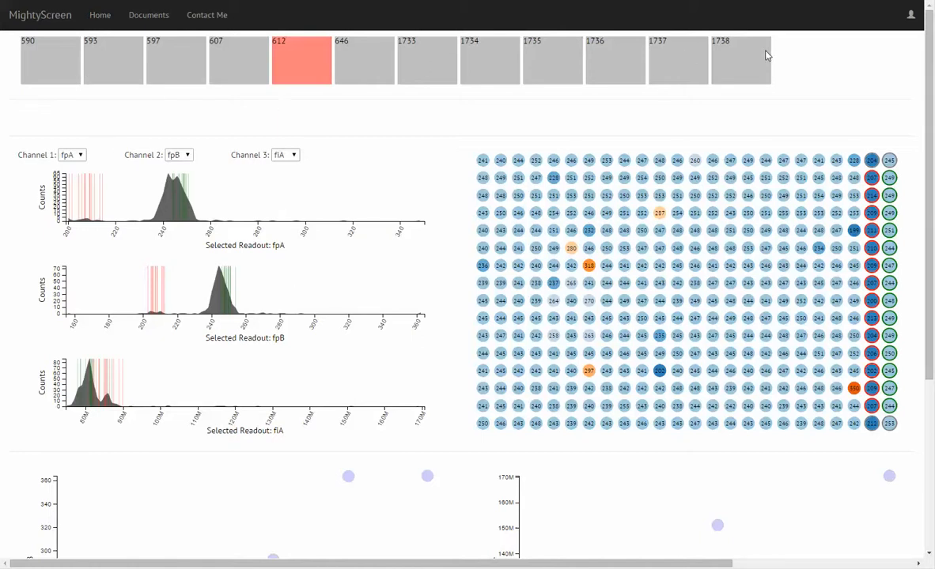
# - Browse plates 590, 593, 597 and 607 in turn, then examine plate 607's histograms, well map and scatter plots
pyautogui.click(60, 65)
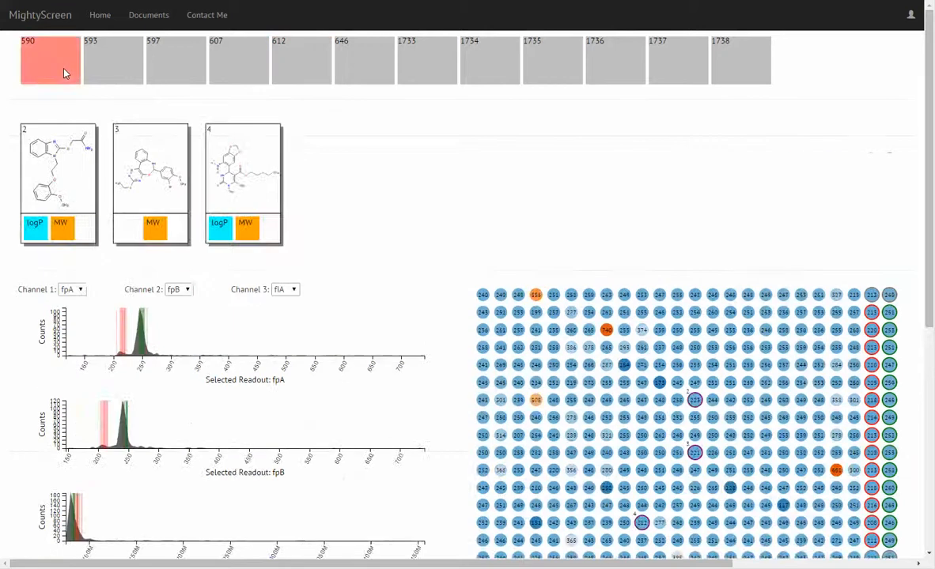
pyautogui.click(114, 64)
pyautogui.click(193, 63)
pyautogui.click(246, 59)
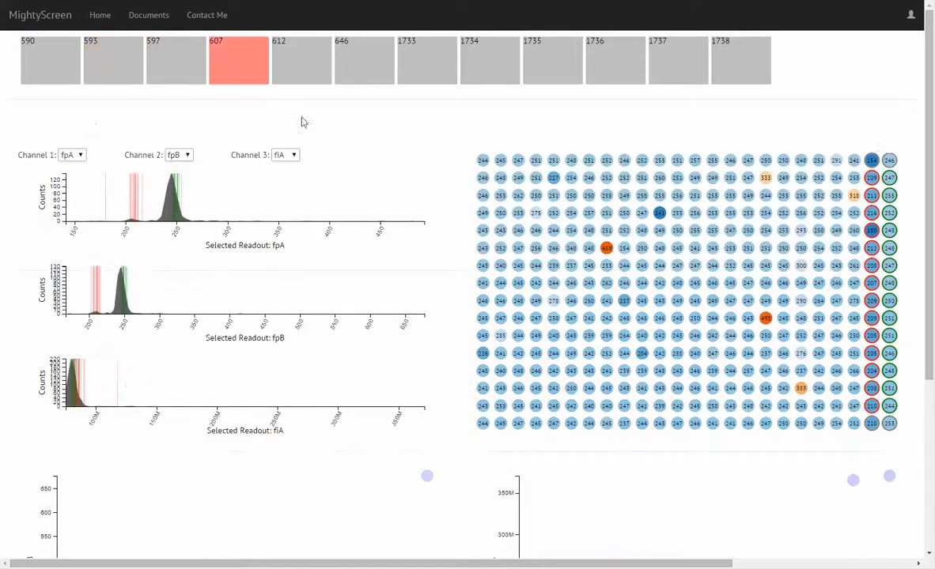
pyautogui.scroll(-2, 293, 174)
pyautogui.scroll(2, 293, 174)
pyautogui.scroll(-3, 202, 146)
pyautogui.scroll(2, 424, 176)
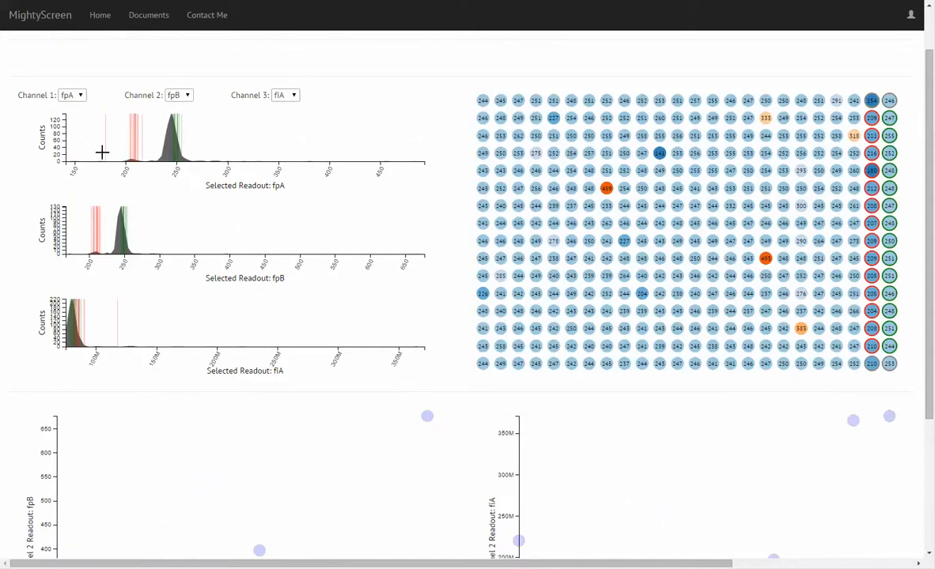
pyautogui.scroll(-3, 261, 232)
pyautogui.scroll(4, 396, 297)
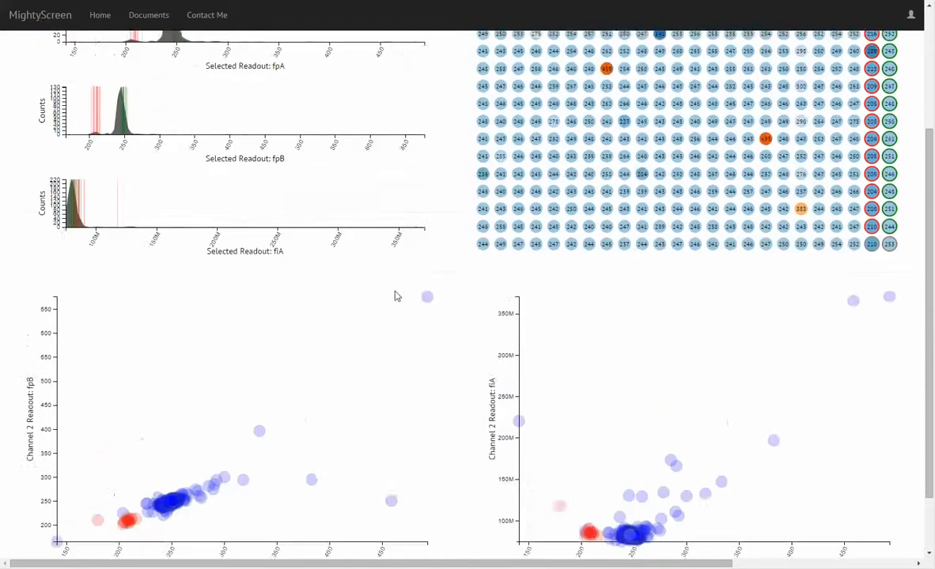
# - Compare plates 590, 593 and 597, return to plate 593, and view the readout options available for Channel 1
pyautogui.click(42, 60)
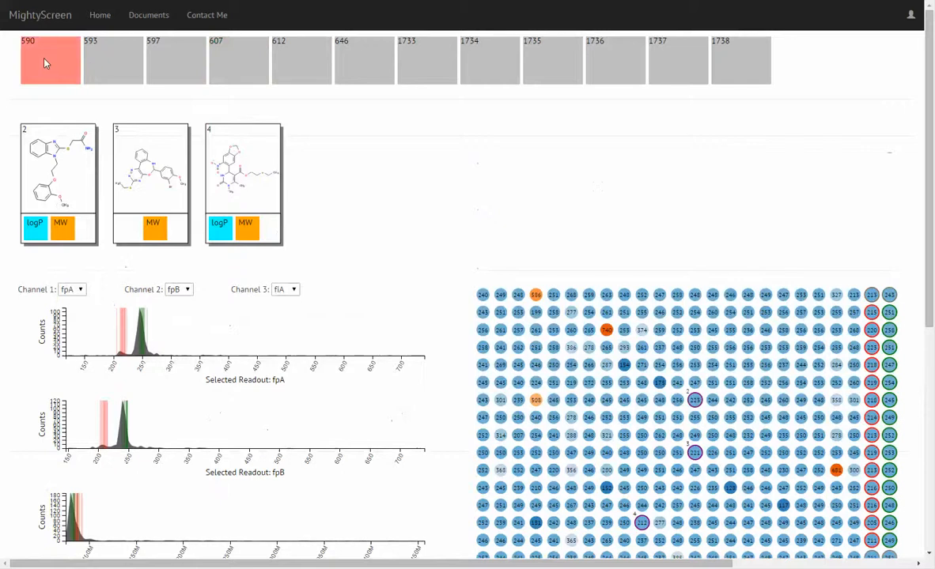
pyautogui.click(110, 64)
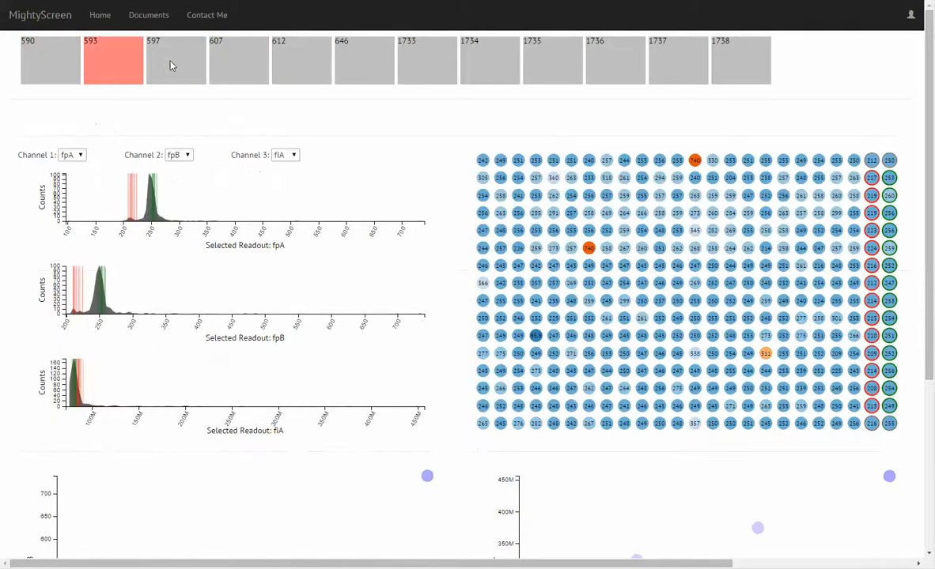
pyautogui.click(168, 65)
pyautogui.click(114, 65)
pyautogui.click(71, 155)
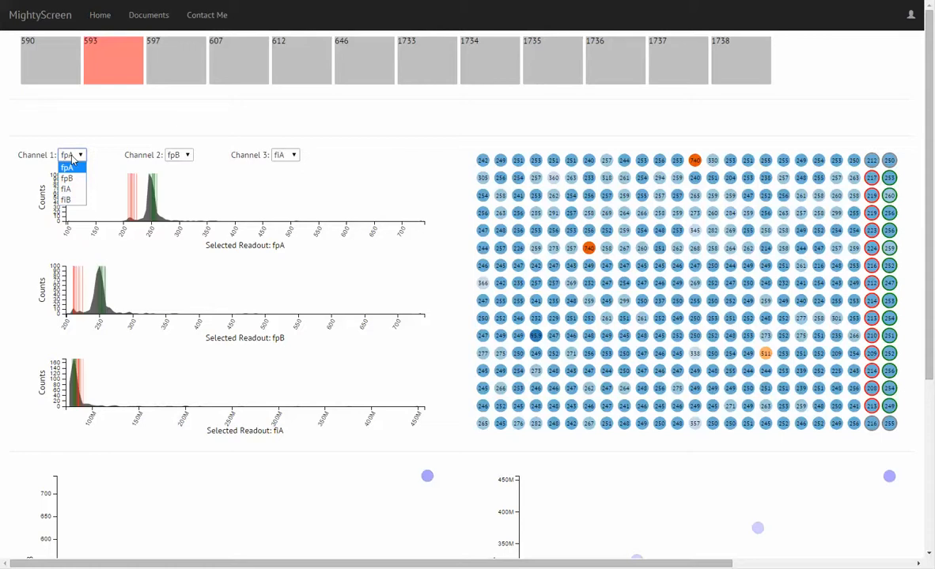
pyautogui.click(72, 158)
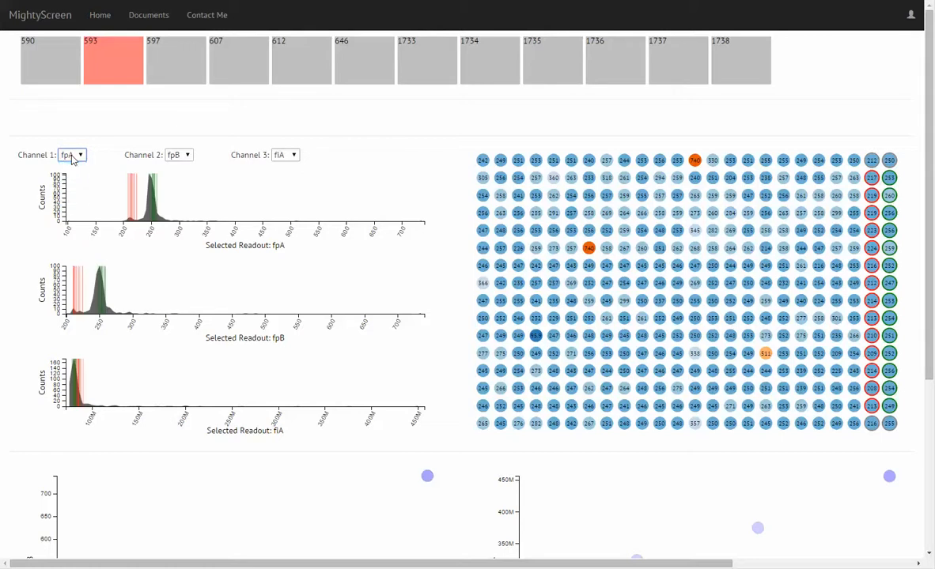
pyautogui.click(72, 157)
pyautogui.click(72, 156)
# - Examine plate 593's readout histograms and well map against its two channel scatter plots
pyautogui.scroll(-3, 211, 375)
pyautogui.scroll(3, 213, 370)
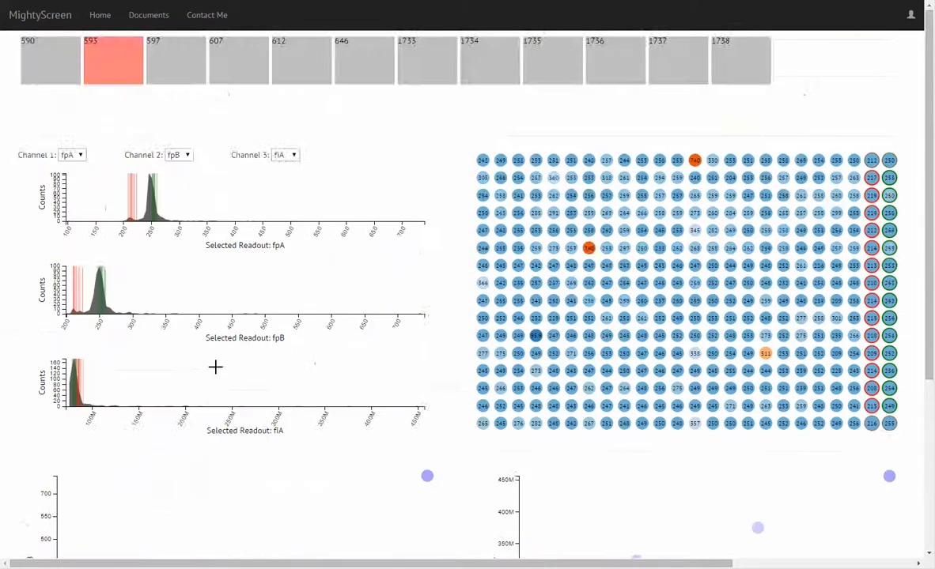
pyautogui.scroll(-3, 216, 371)
pyautogui.scroll(3, 305, 357)
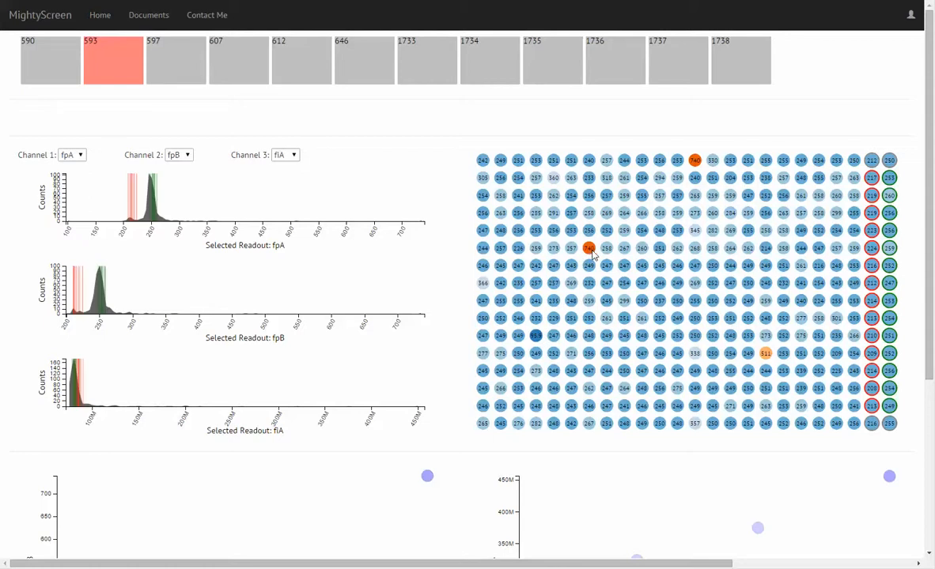
pyautogui.scroll(-5, 553, 261)
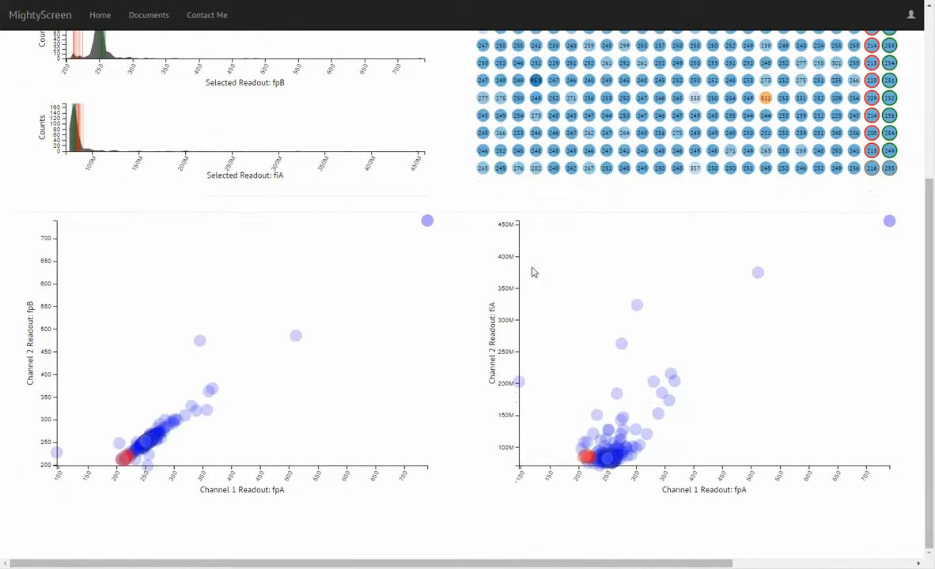
pyautogui.scroll(1, 214, 366)
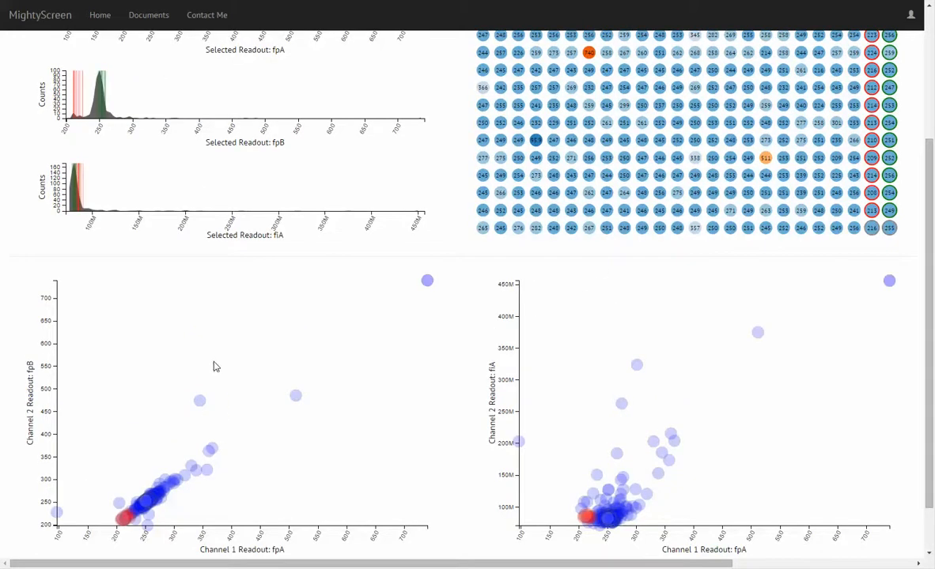
pyautogui.scroll(-1, 214, 366)
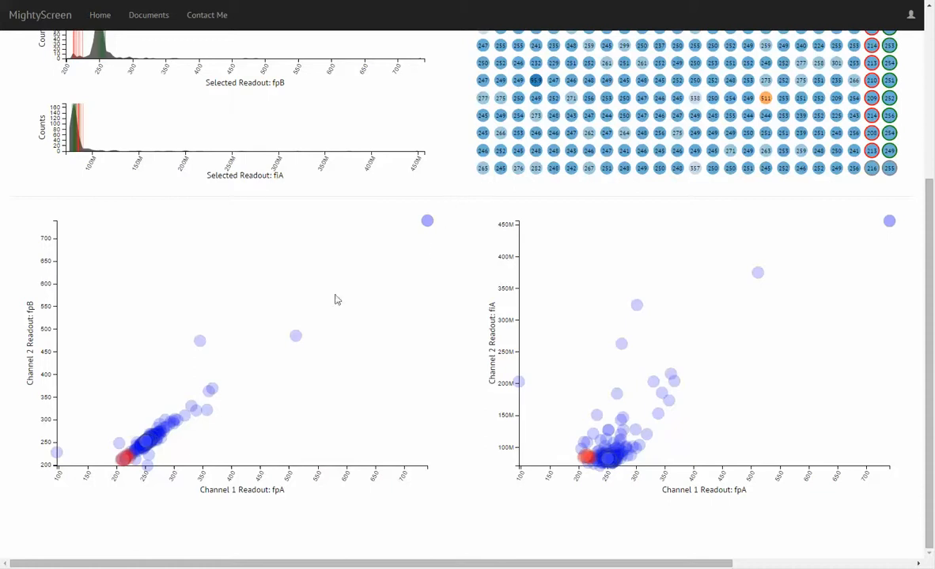
pyautogui.scroll(3, 271, 409)
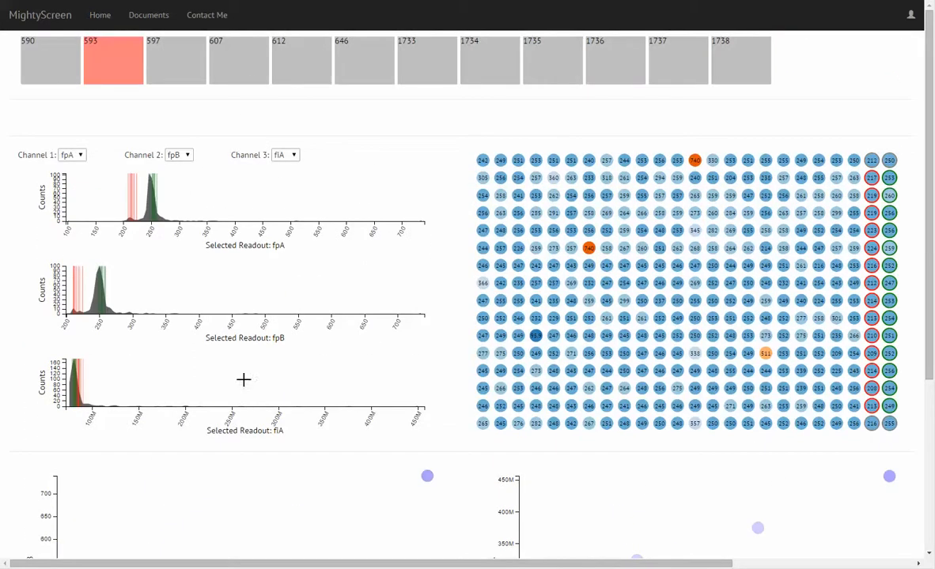
# - Open plate 612 and examine how its red control points separate from the samples in both scatter plots
pyautogui.click(253, 71)
pyautogui.click(295, 54)
pyautogui.scroll(-2, 362, 269)
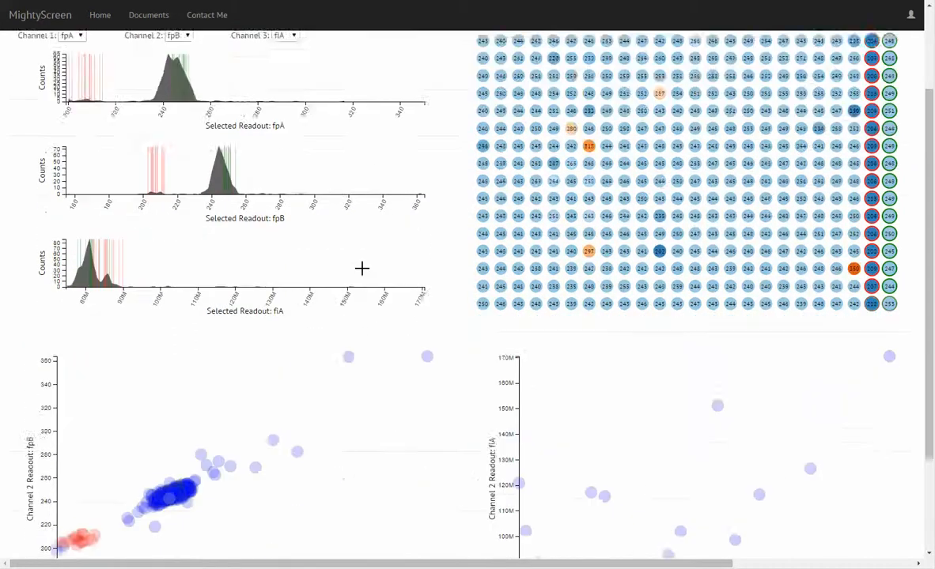
pyautogui.scroll(-2, 362, 271)
pyautogui.scroll(3, 361, 274)
pyautogui.scroll(-3, 361, 277)
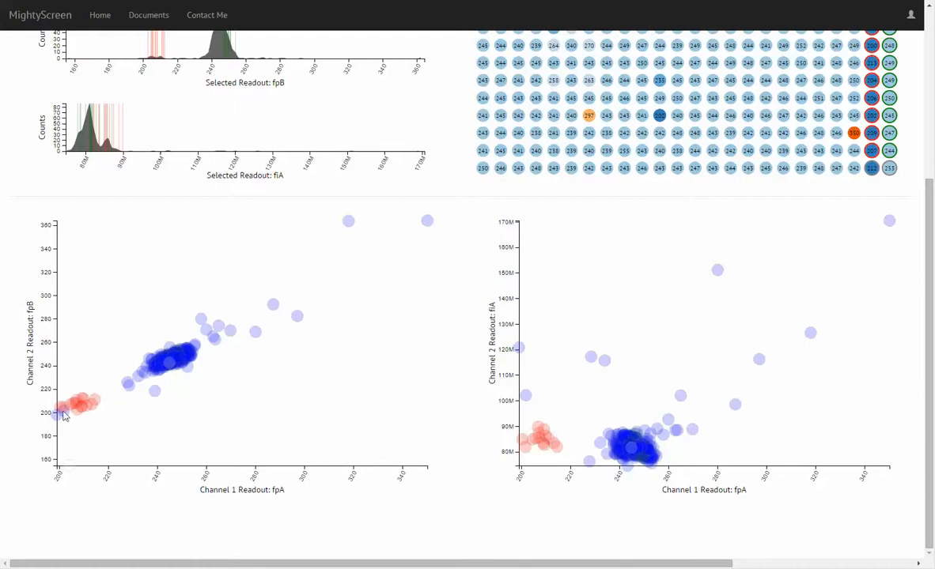
pyautogui.scroll(3, 368, 277)
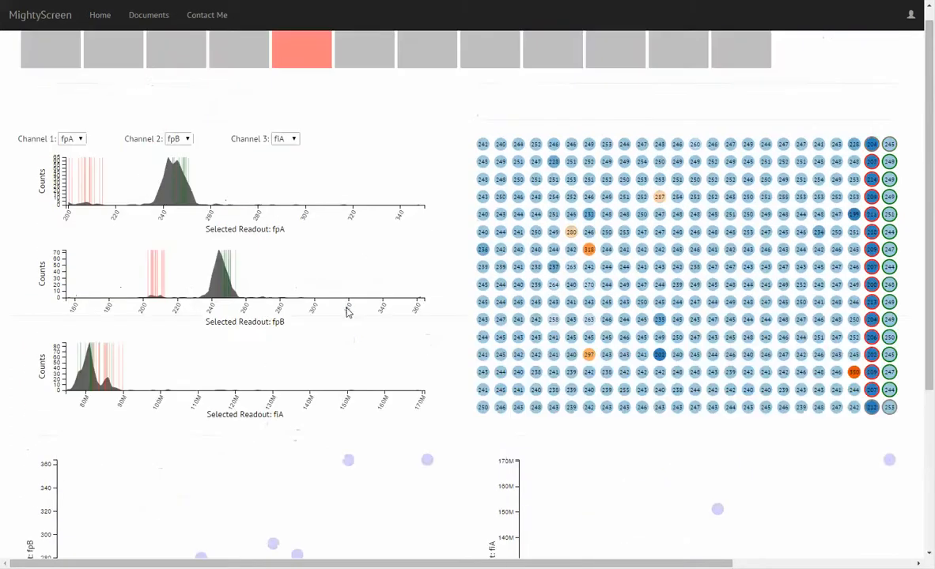
pyautogui.scroll(1, 349, 317)
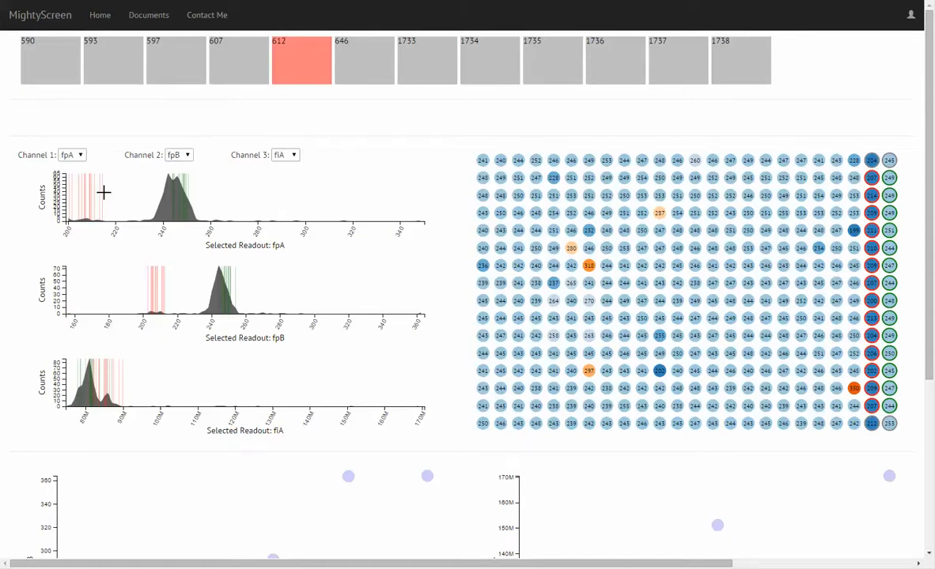
# - Filter plate 612 by selecting the low range covering the red control lines in the fpA, fpB and fIA histograms
pyautogui.moveTo(104, 193); pyautogui.dragTo(67, 193)
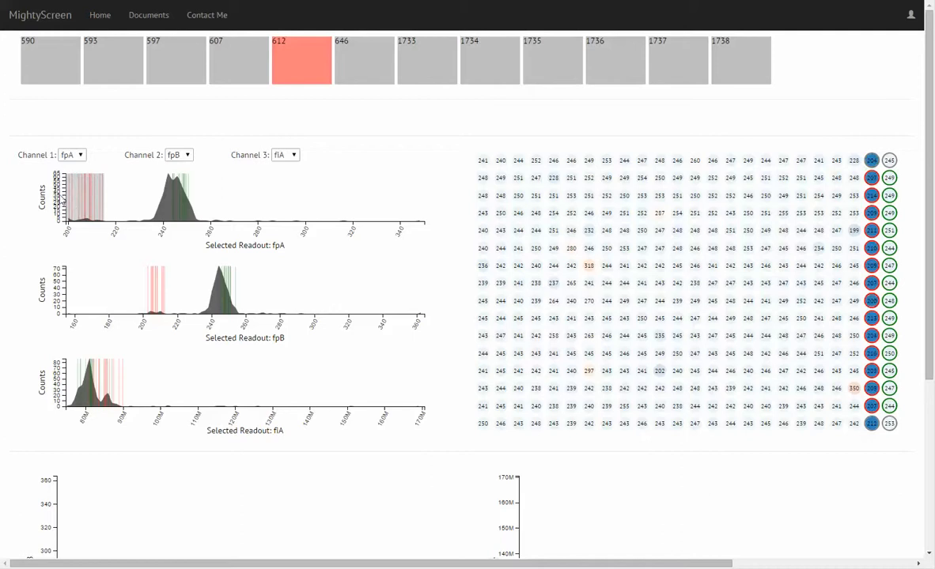
pyautogui.moveTo(166, 278)
pyautogui.mouseDown()
pyautogui.moveTo(64, 285)
pyautogui.moveTo(63, 332)
pyautogui.mouseUp()
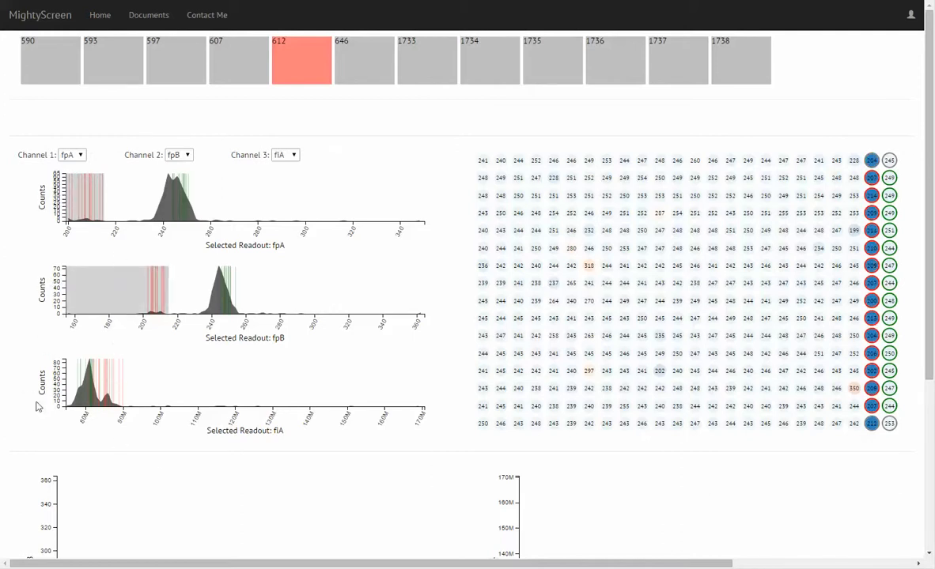
pyautogui.click(127, 383)
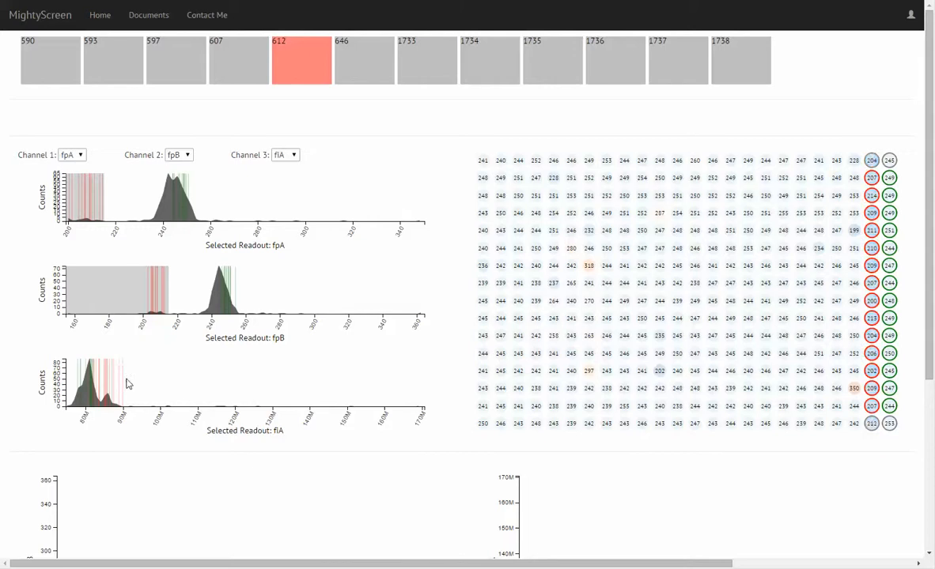
pyautogui.moveTo(127, 383); pyautogui.dragTo(47, 378)
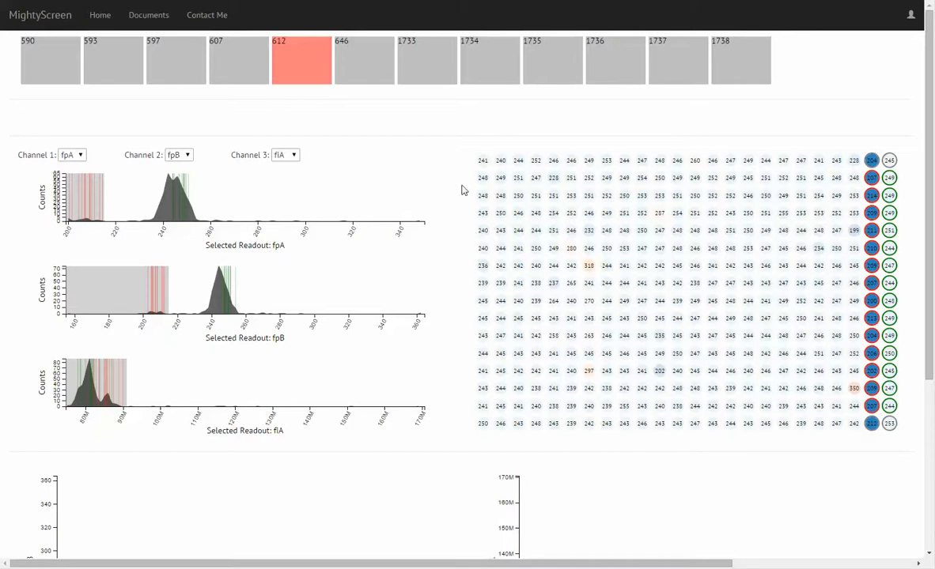
# - Open plate 590 and remove all of its saved compound cards
pyautogui.click(57, 68)
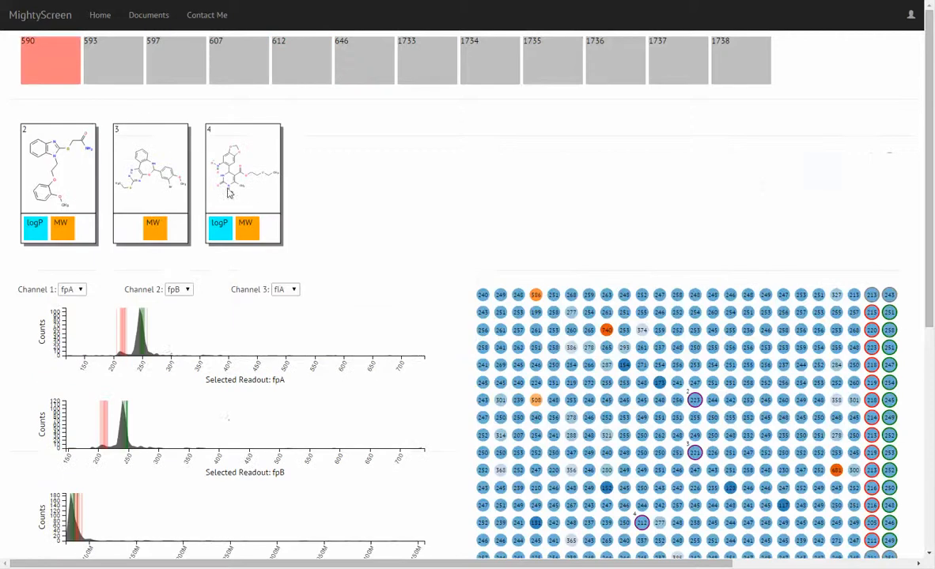
pyautogui.click(76, 187)
pyautogui.click(76, 188)
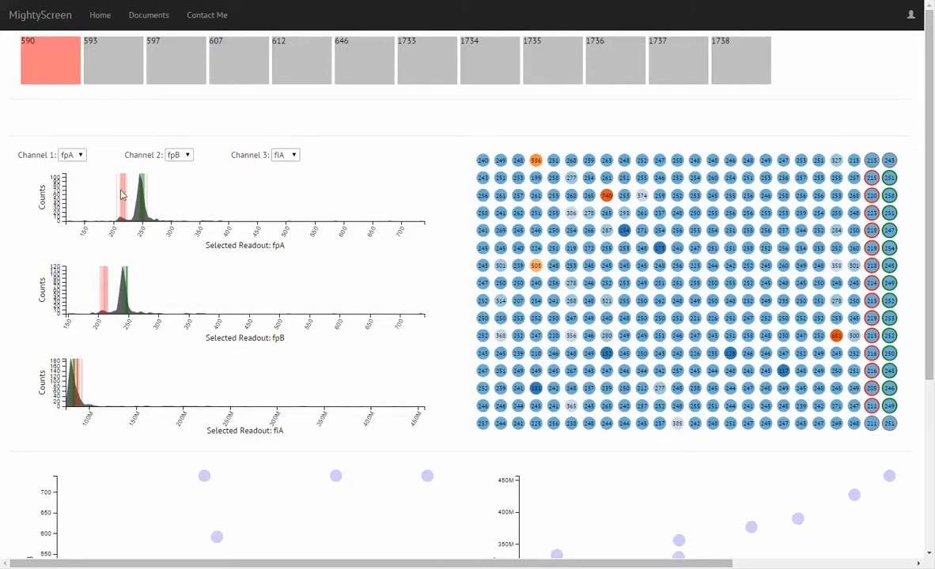
# - Filter plate 590 by selecting the low end through the red control lines in the fpA, fpB and fIA histograms
pyautogui.moveTo(126, 191); pyautogui.dragTo(57, 192)
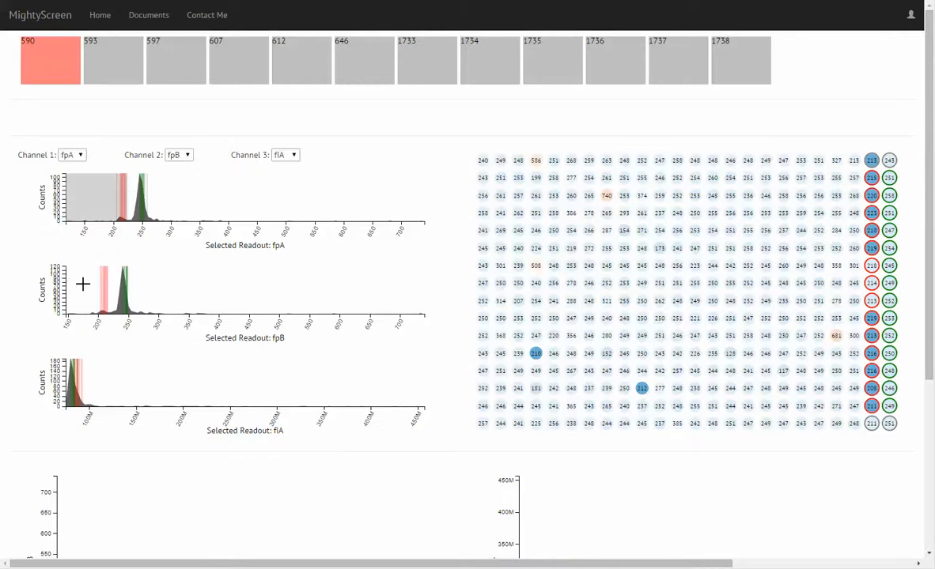
pyautogui.moveTo(108, 276)
pyautogui.mouseDown()
pyautogui.moveTo(67, 295)
pyautogui.moveTo(57, 289)
pyautogui.mouseUp()
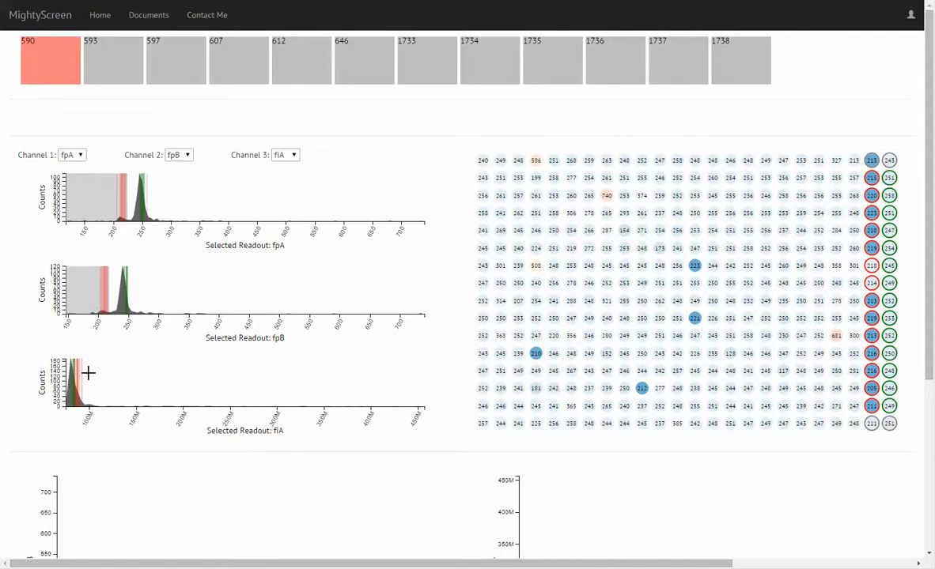
pyautogui.moveTo(87, 373); pyautogui.dragTo(21, 383)
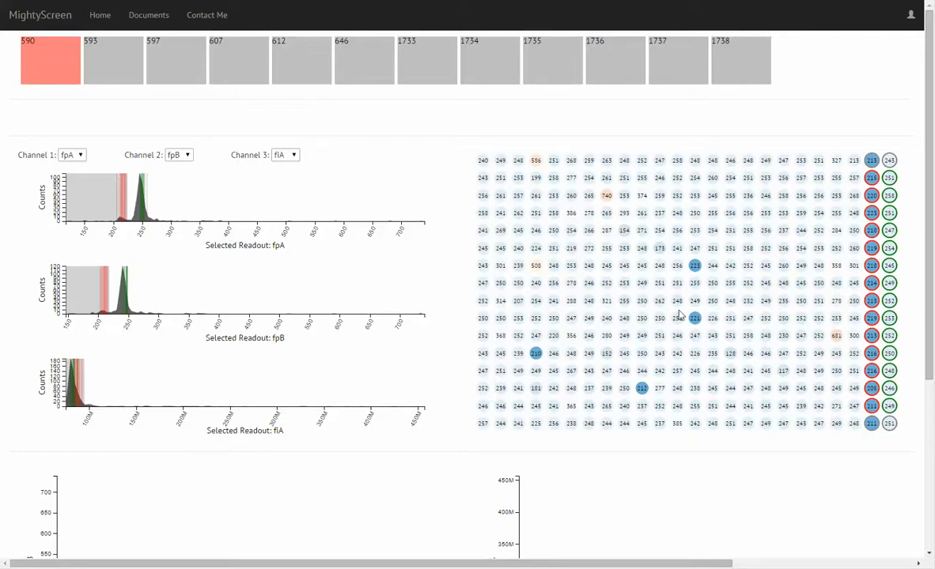
# - Add the compounds from plate 590's highlighted wells 223, 221 and 212, then remove the card for well 221
pyautogui.click(694, 266)
pyautogui.click(692, 454)
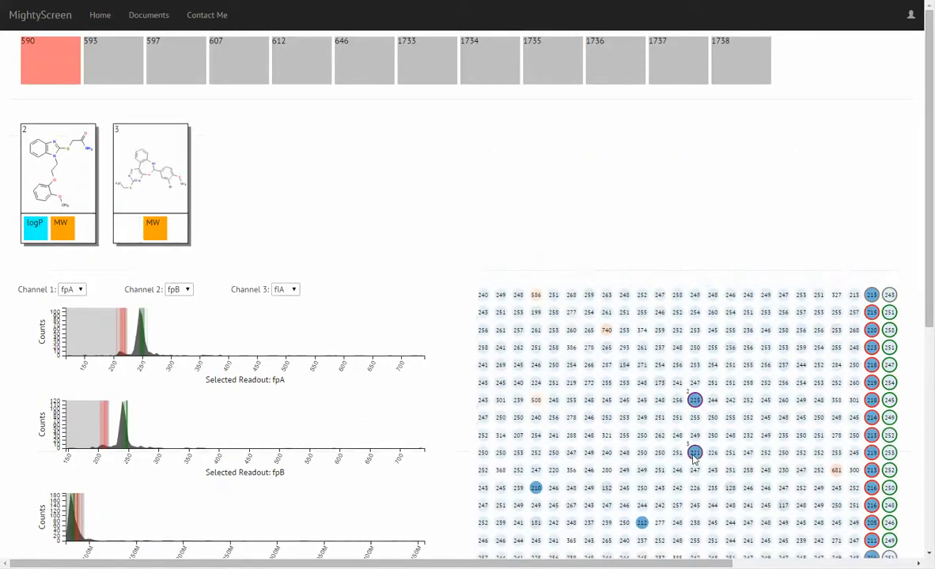
pyautogui.click(642, 522)
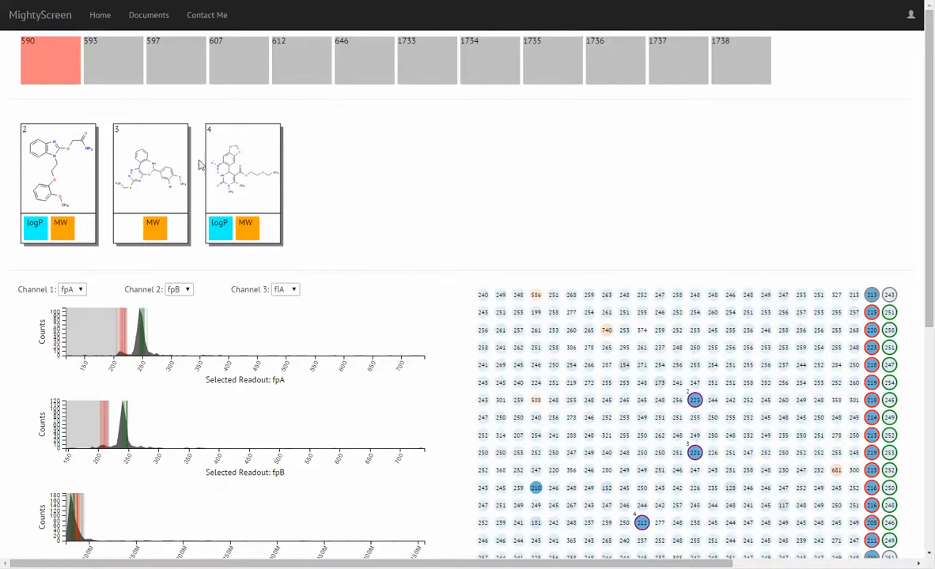
pyautogui.click(155, 173)
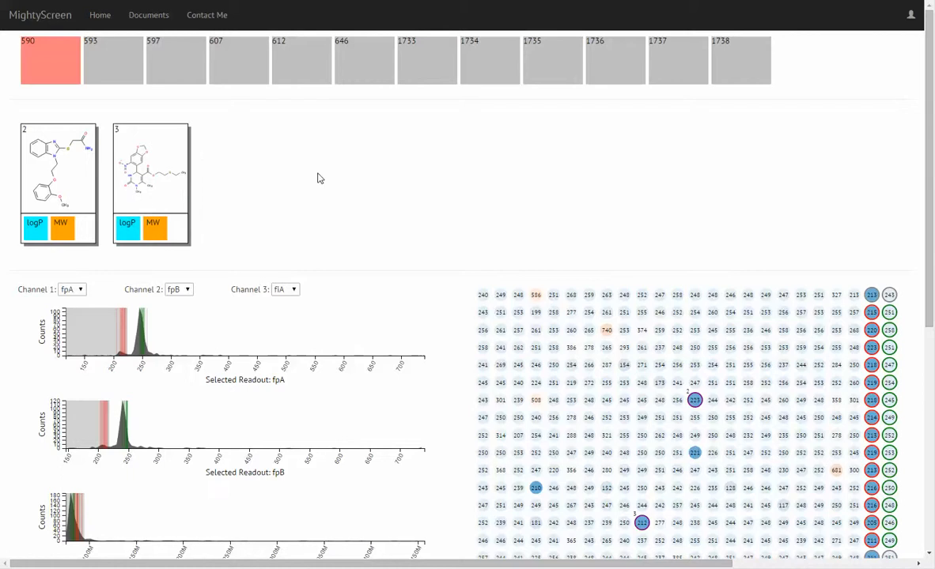
# - Open plate 593 and filter its wells to the low range through the red control lines in all three histograms
pyautogui.click(124, 70)
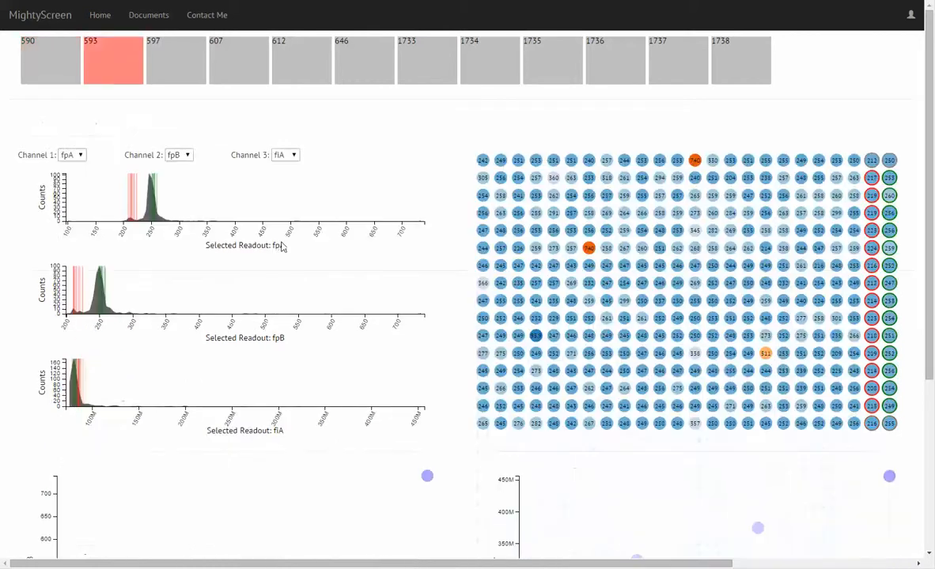
pyautogui.scroll(-1, 209, 215)
pyautogui.moveTo(139, 128); pyautogui.dragTo(77, 133)
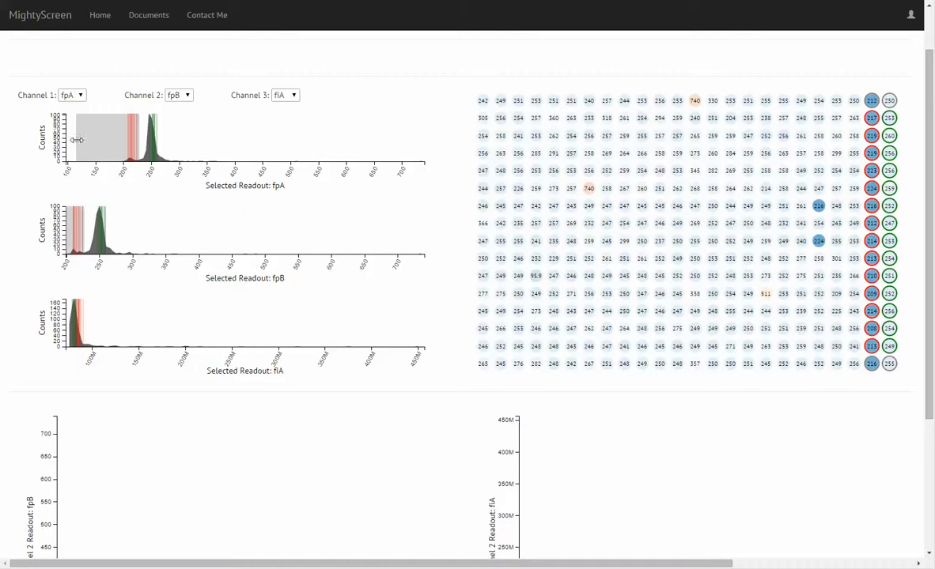
pyautogui.moveTo(75, 135); pyautogui.dragTo(48, 136)
pyautogui.moveTo(77, 316); pyautogui.dragTo(87, 319)
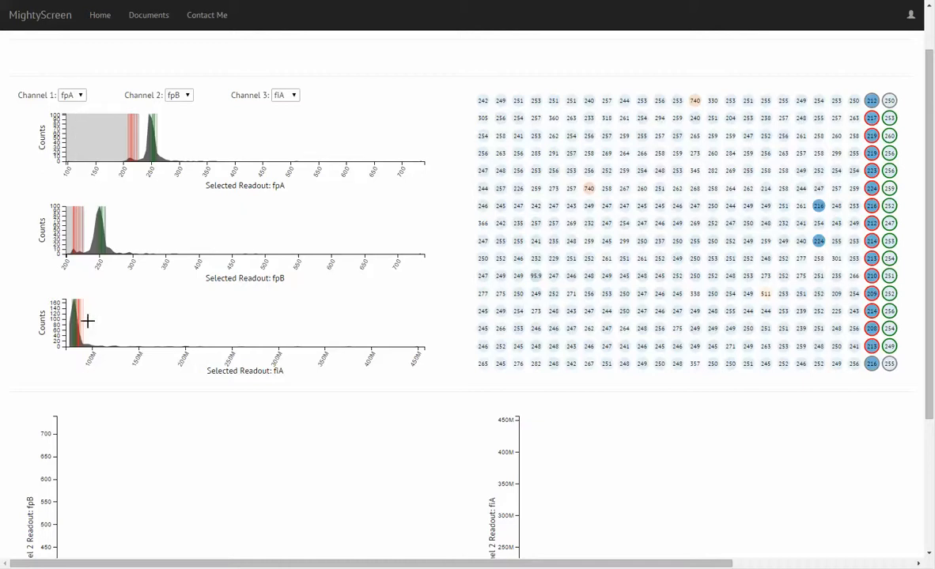
# - Add the compounds from plate 593's highlighted wells 226, 216 and 224, then remove the cards for wells 216 and 224
pyautogui.click(518, 188)
pyautogui.click(819, 340)
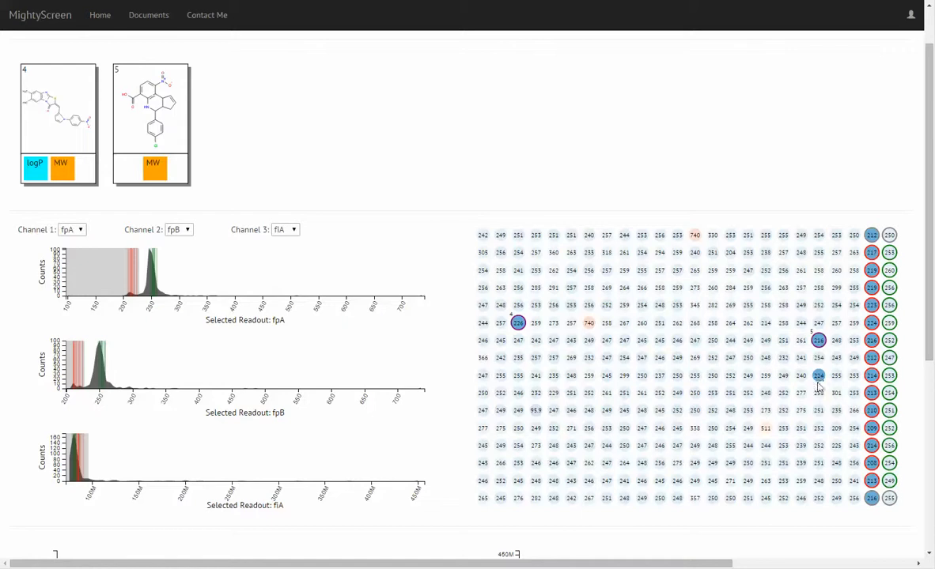
pyautogui.click(818, 378)
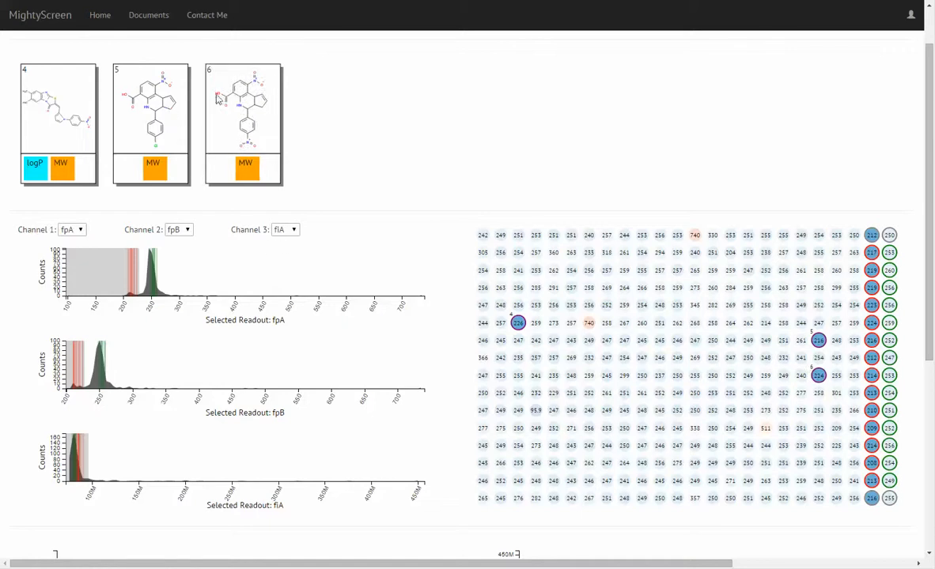
pyautogui.click(162, 118)
pyautogui.click(168, 123)
pyautogui.scroll(1, 253, 202)
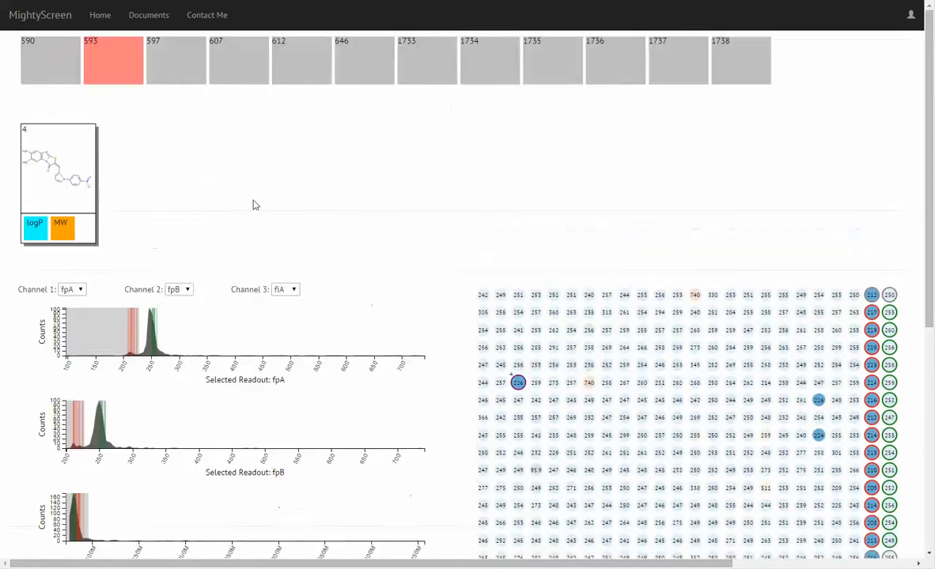
# - Revisit plates 590 and 593 to review their saved compounds, then look over plate 590's scatter plots
pyautogui.click(157, 59)
pyautogui.click(61, 60)
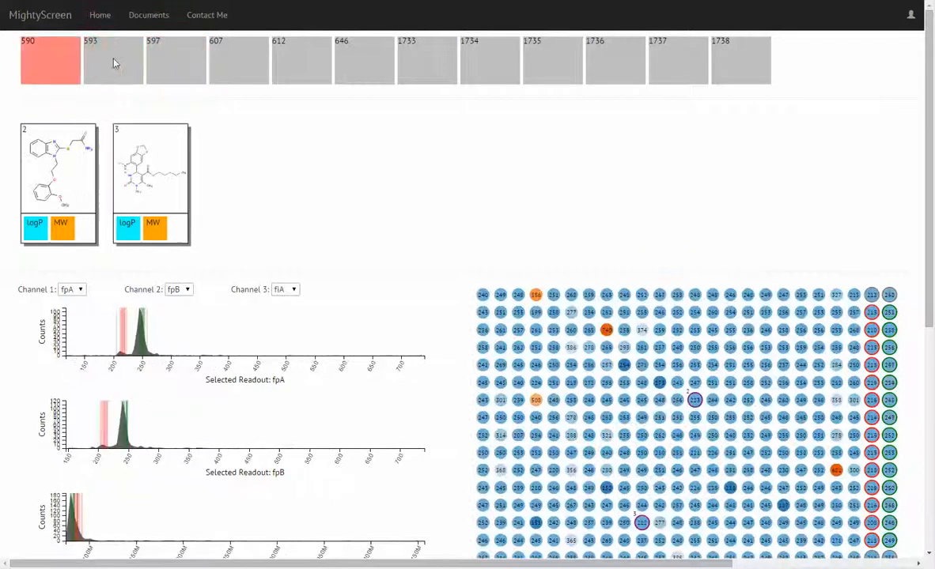
pyautogui.click(105, 53)
pyautogui.click(51, 56)
pyautogui.scroll(-5, 384, 195)
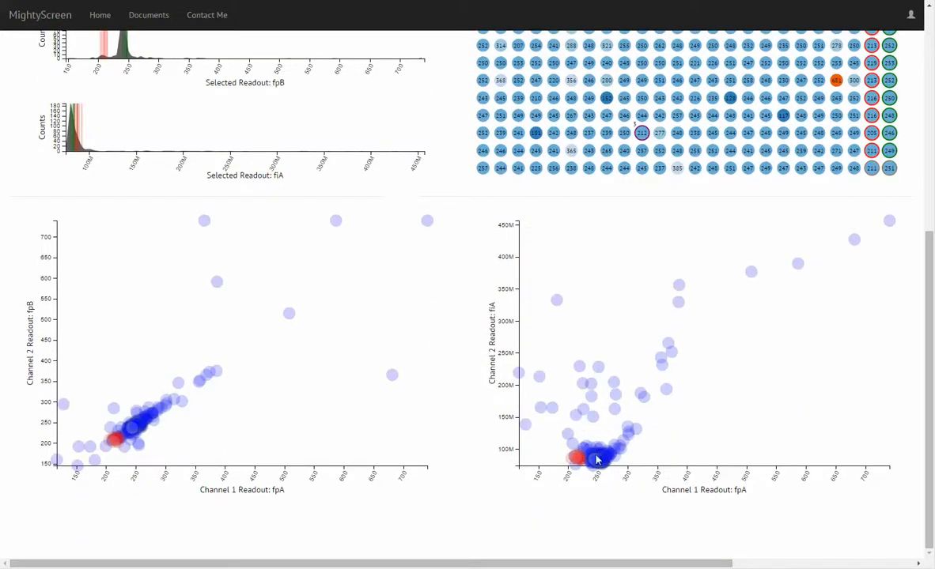
pyautogui.scroll(5, 360, 253)
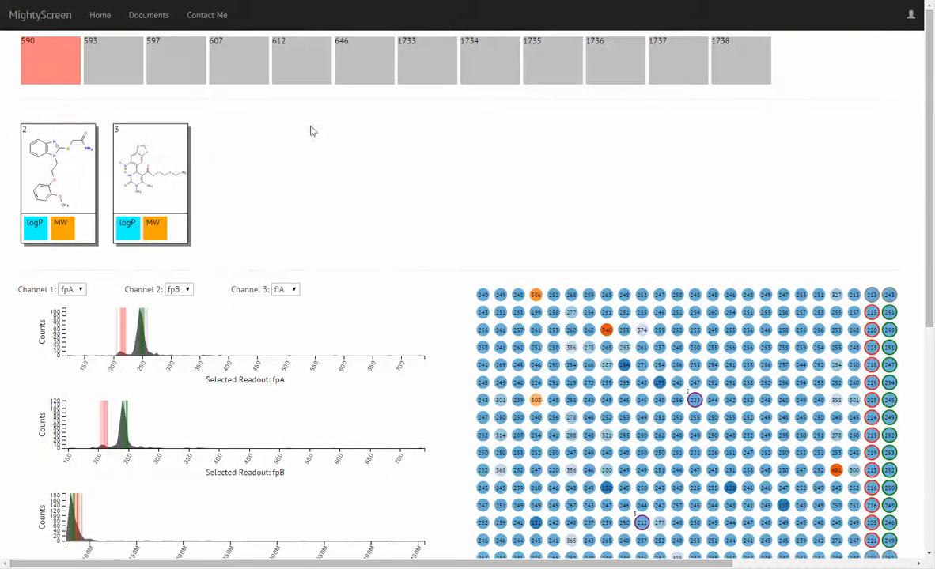